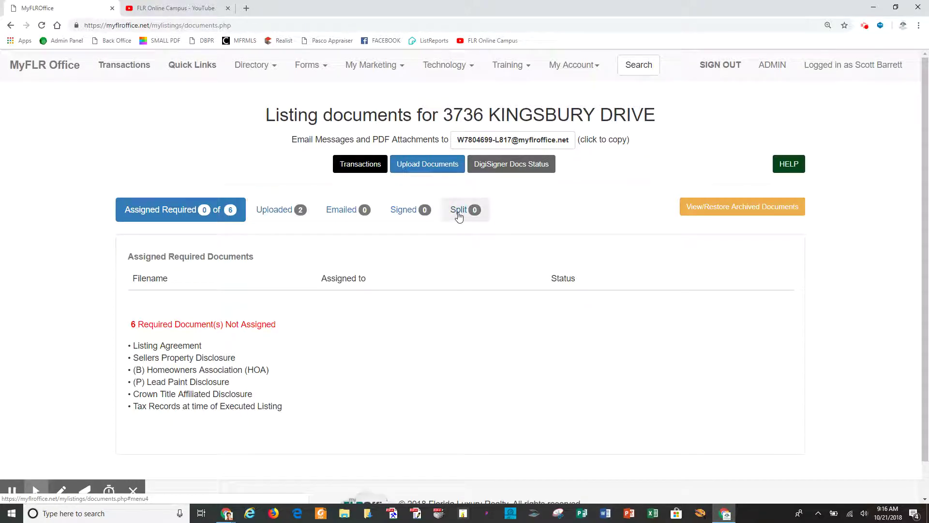
Among the uploaded documents, check the required-document choices for the listing documents PDF and open that file for splitting.
click(281, 215)
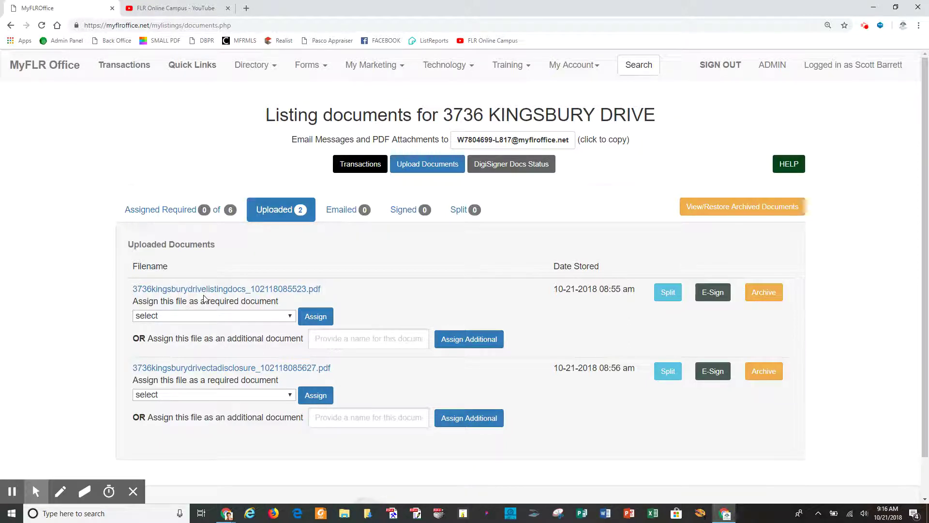
click(289, 318)
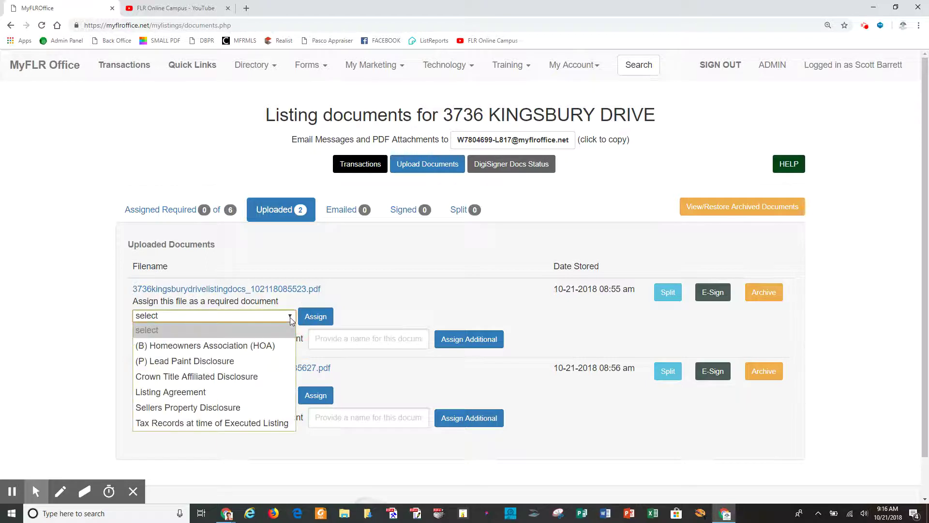
click(421, 292)
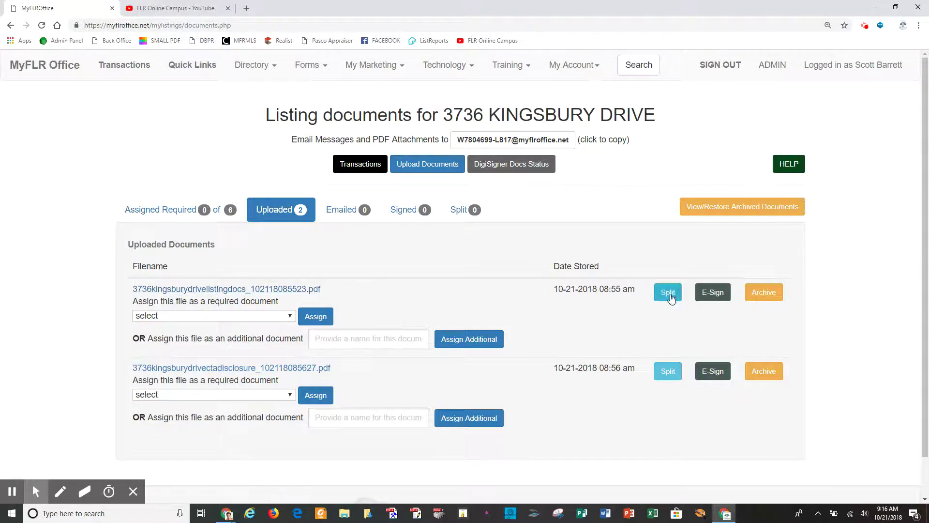
click(668, 293)
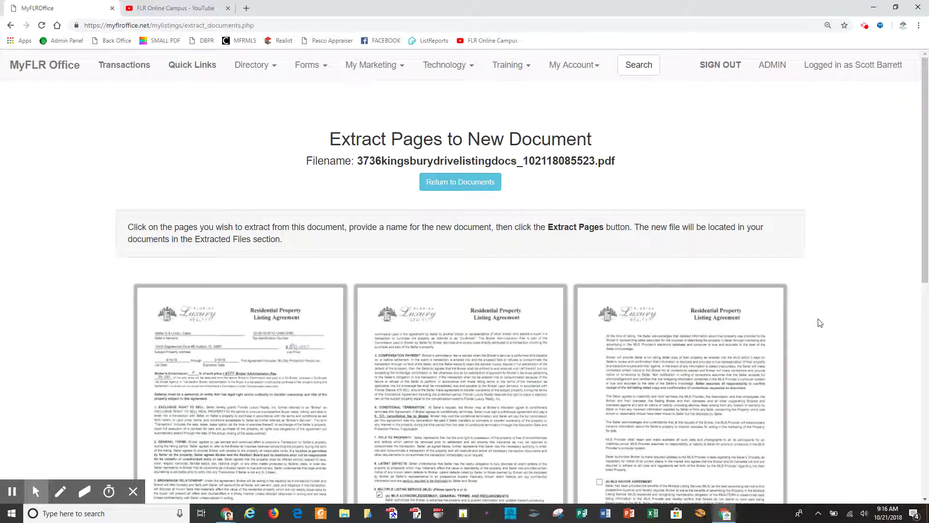
Examine the page thumbnails of the listing documents PDF to identify the listing agreement pages and the tax record page.
scroll(820, 323, down, 5)
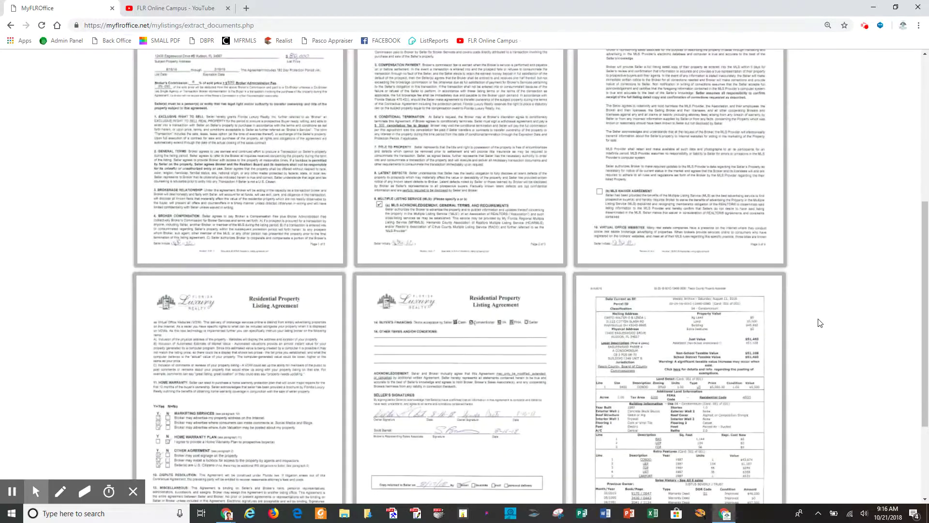
scroll(820, 323, down, 3)
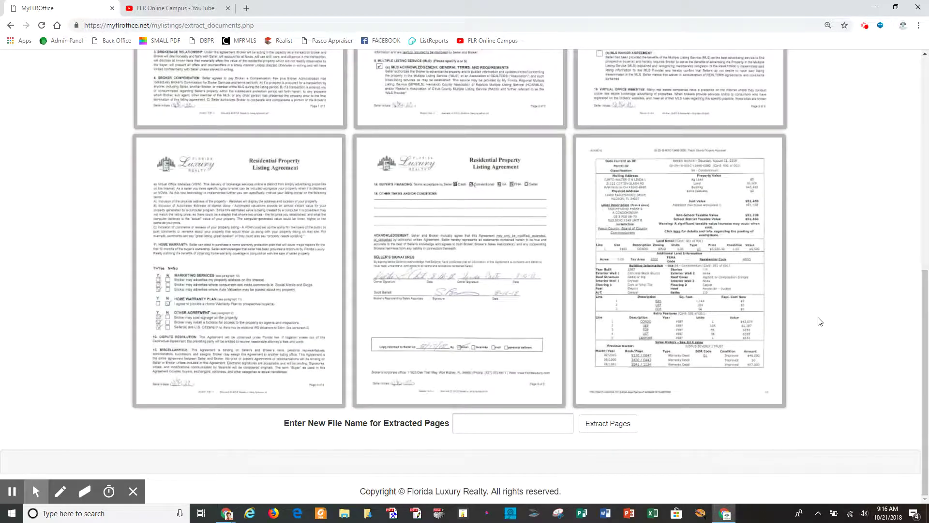
scroll(820, 323, up, 4)
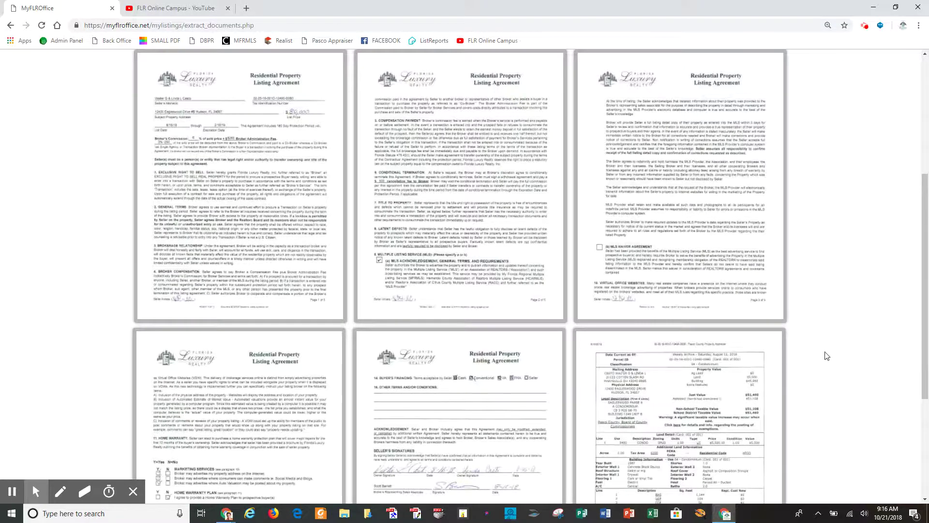
scroll(823, 355, down, 3)
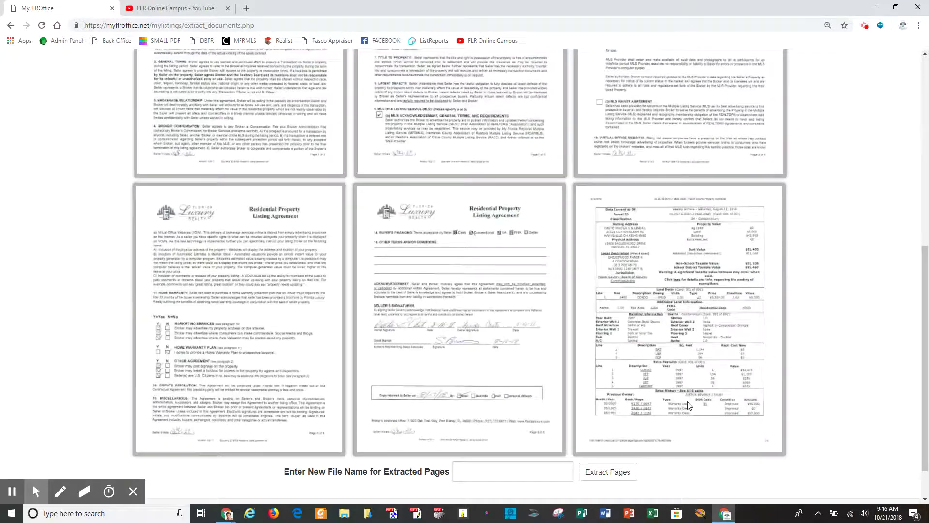
scroll(817, 326, up, 1)
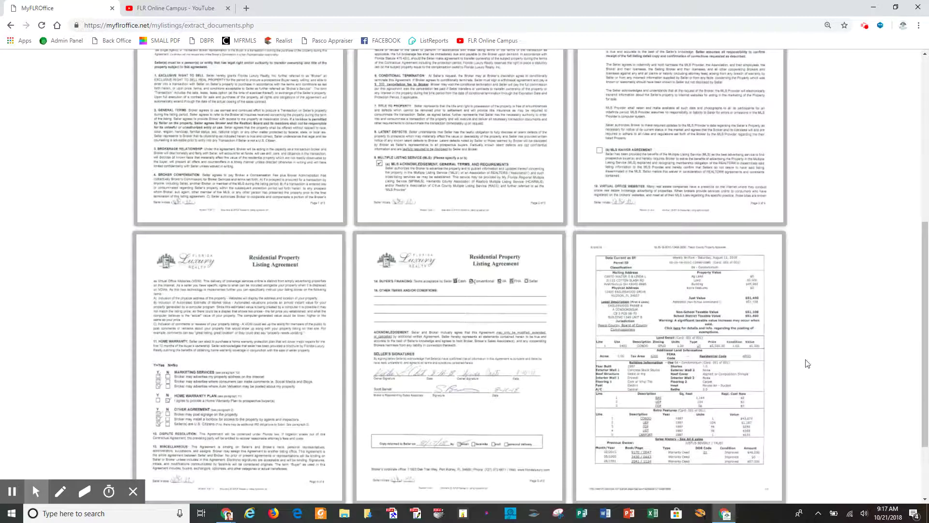
scroll(836, 367, up, 2)
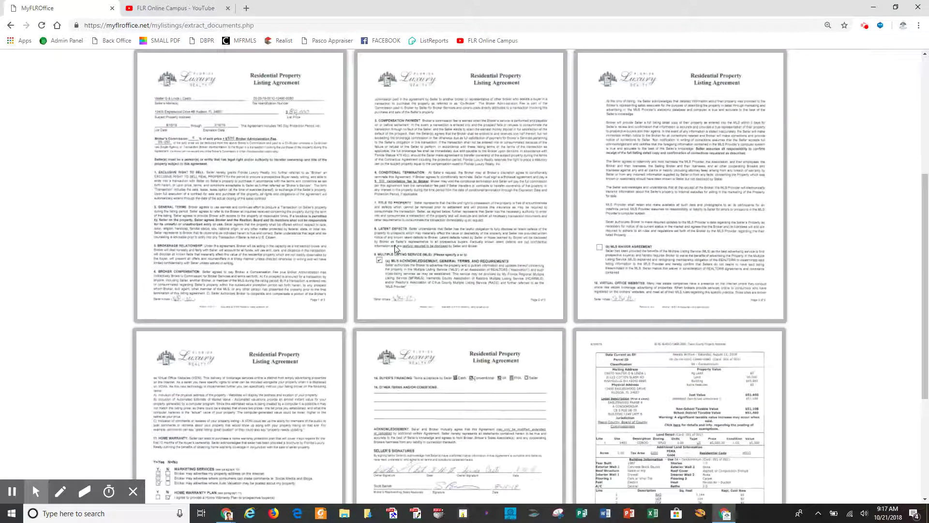
scroll(845, 312, up, 2)
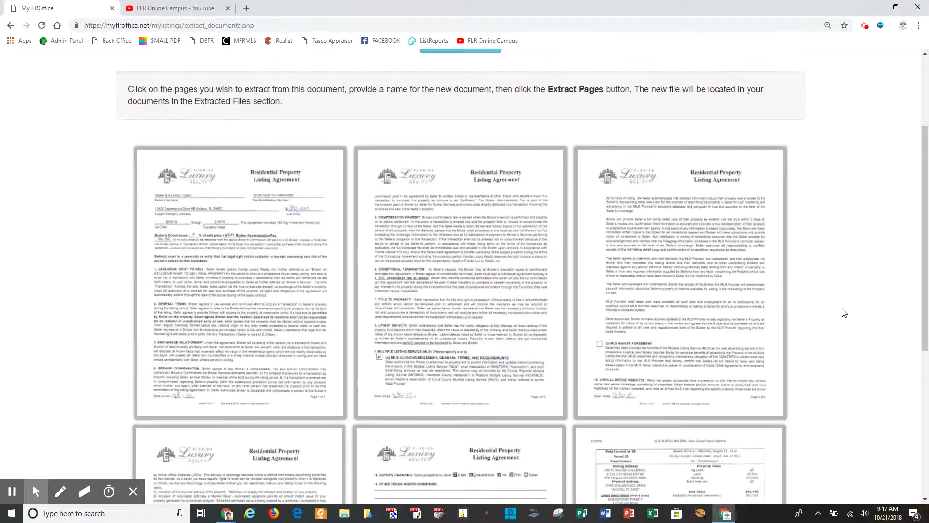
Select all five Residential Property Listing Agreement pages for extraction, leaving out the property appraiser page.
click(240, 312)
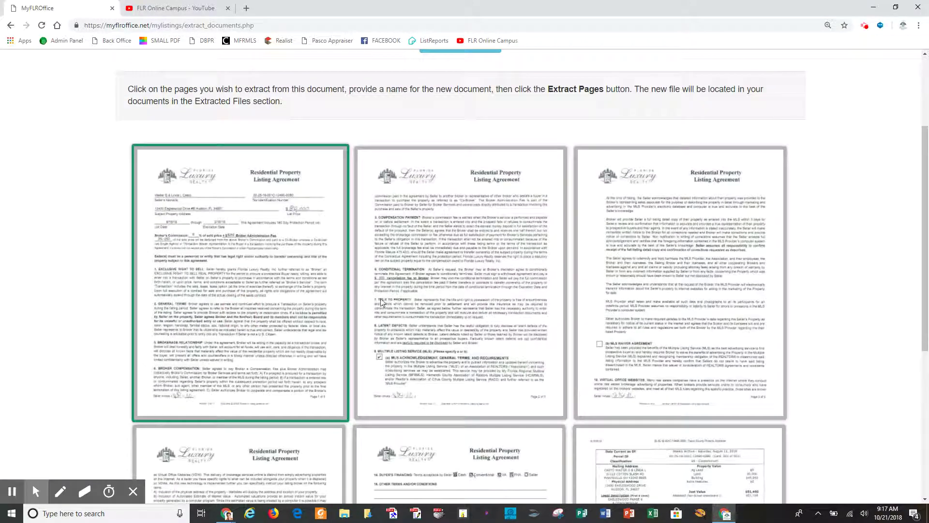
click(438, 300)
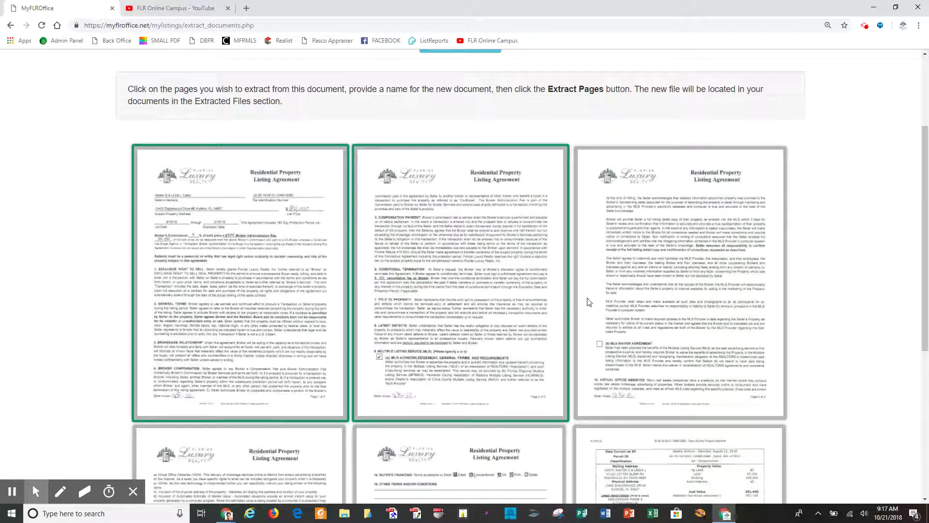
click(663, 305)
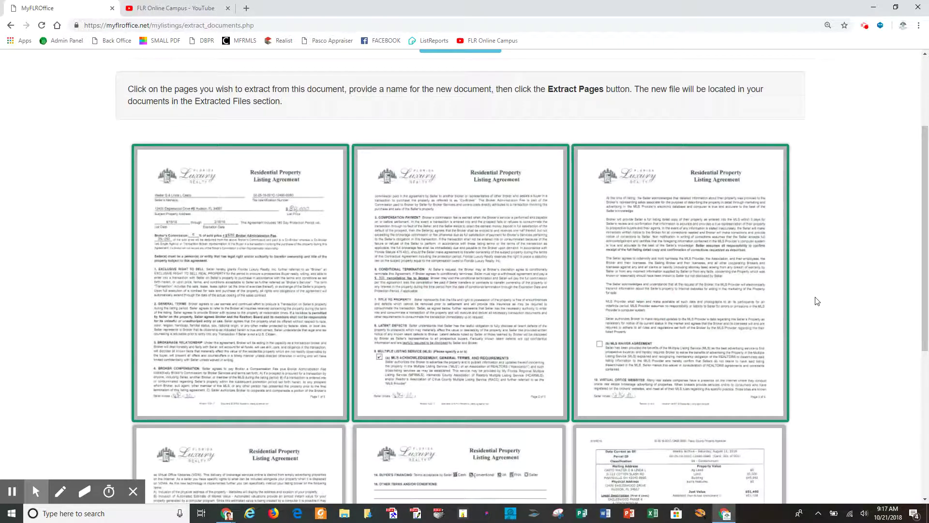
scroll(818, 301, down, 2)
click(246, 421)
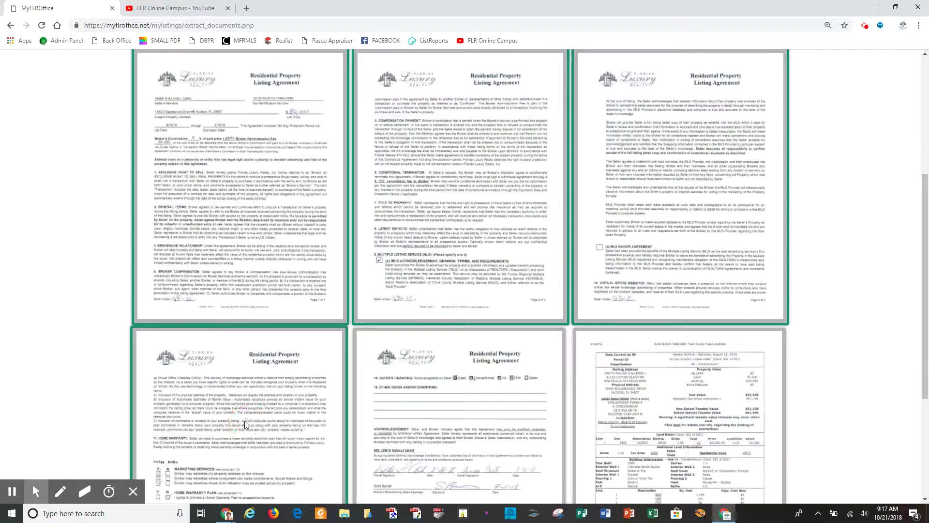
click(405, 412)
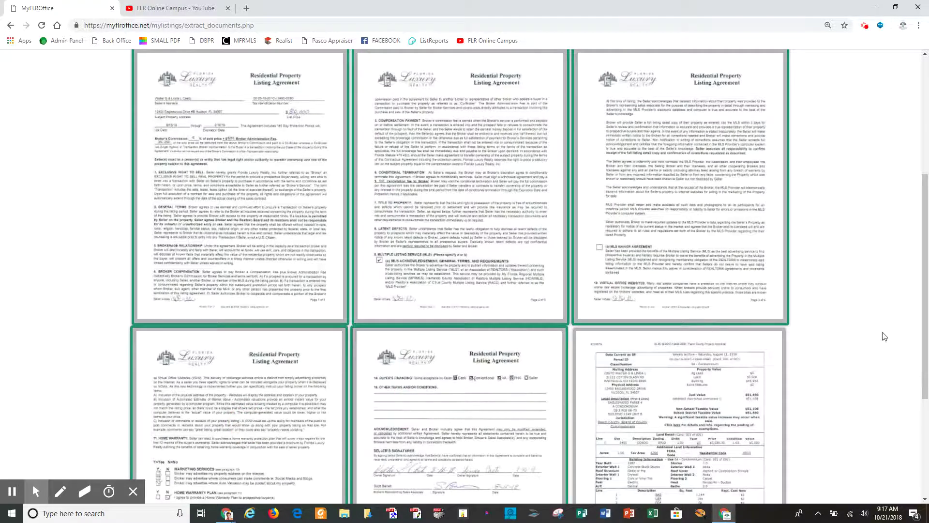
Name the new file "Listing Agreement" and extract the selected pages into it.
scroll(842, 368, down, 2)
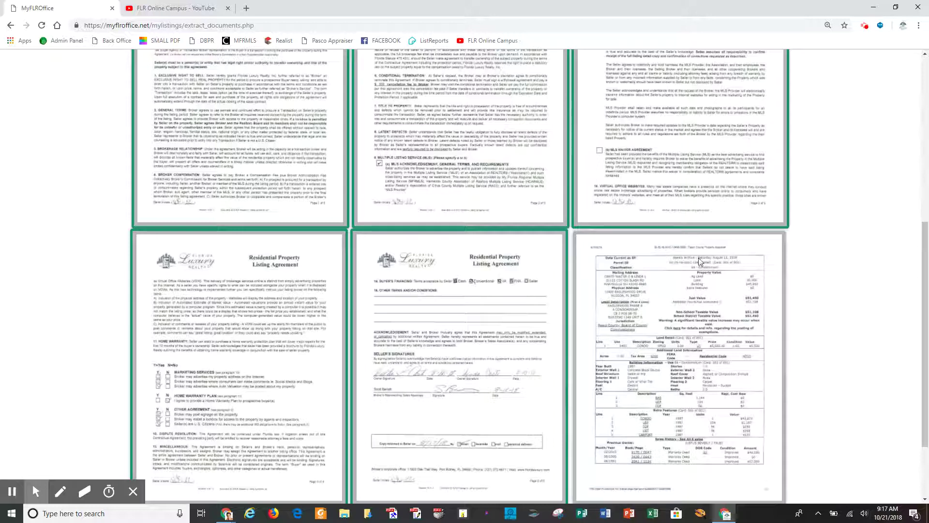
scroll(809, 324, down, 2)
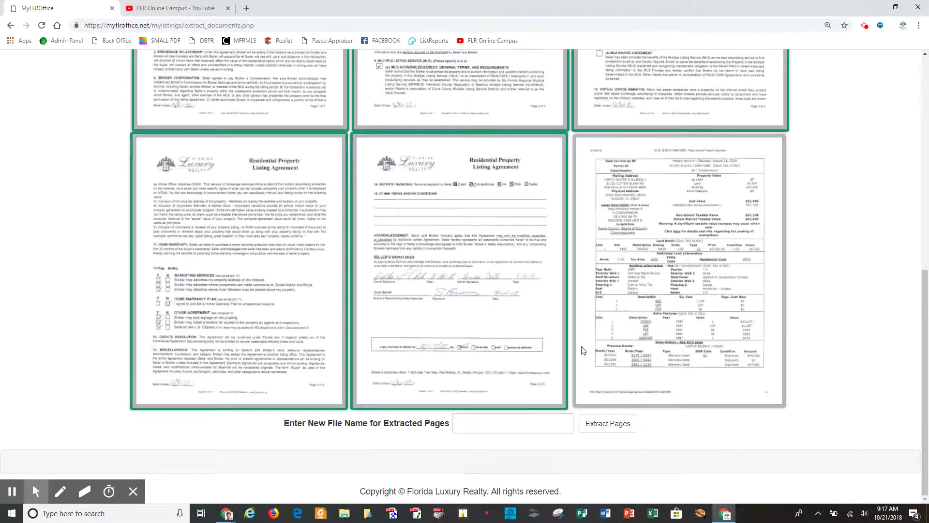
click(509, 424)
text(Listing Agreement)
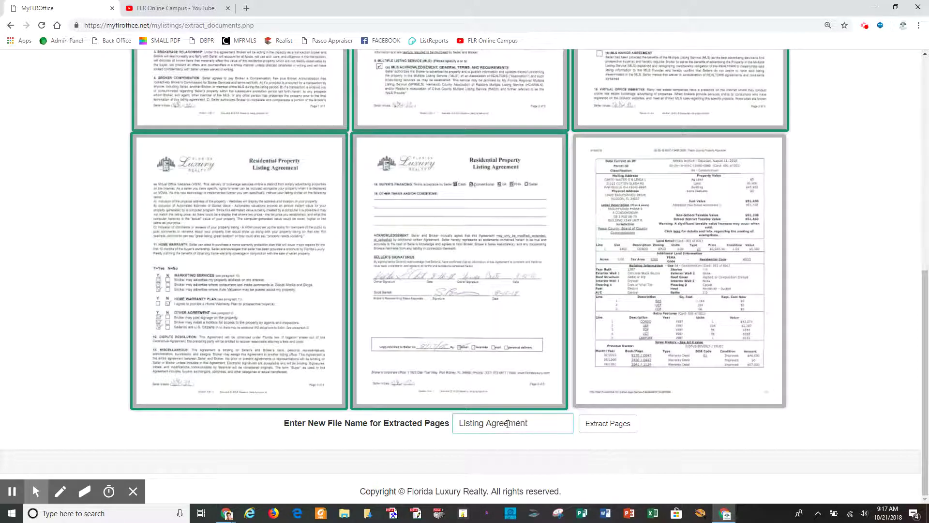
click(624, 429)
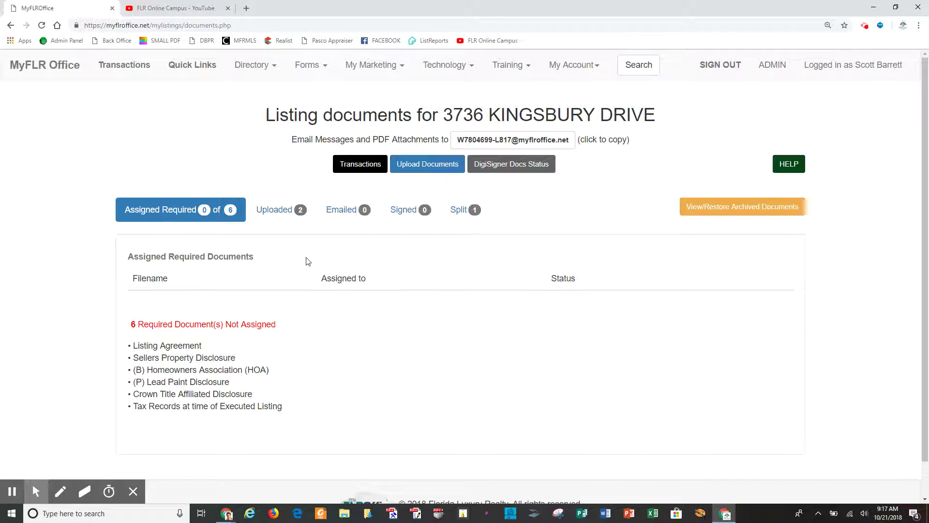
View the uploaded and split document lists and the required-document choices for the extracted listing agreement.
click(262, 205)
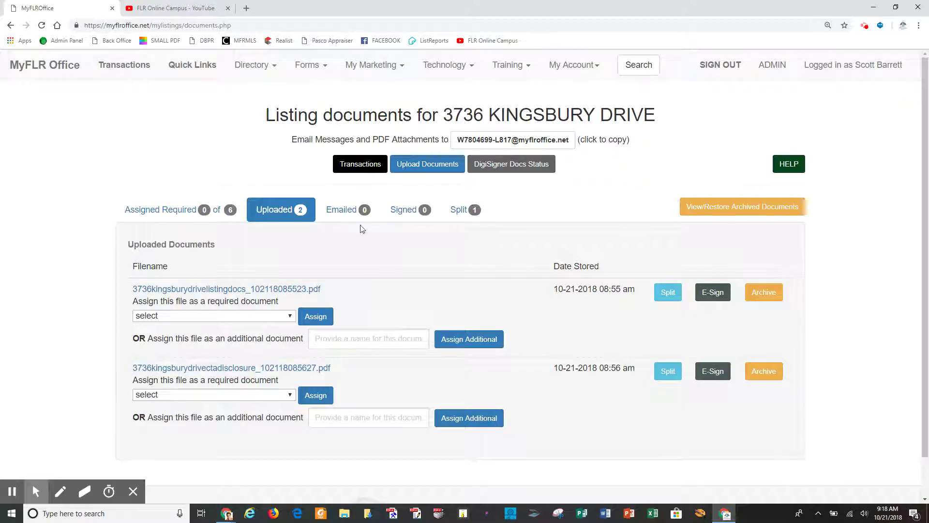
click(457, 211)
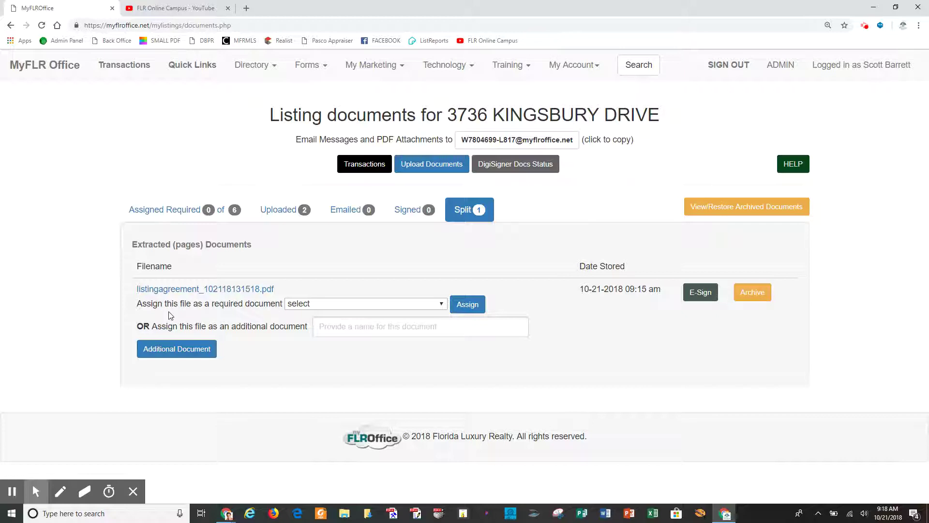
click(443, 304)
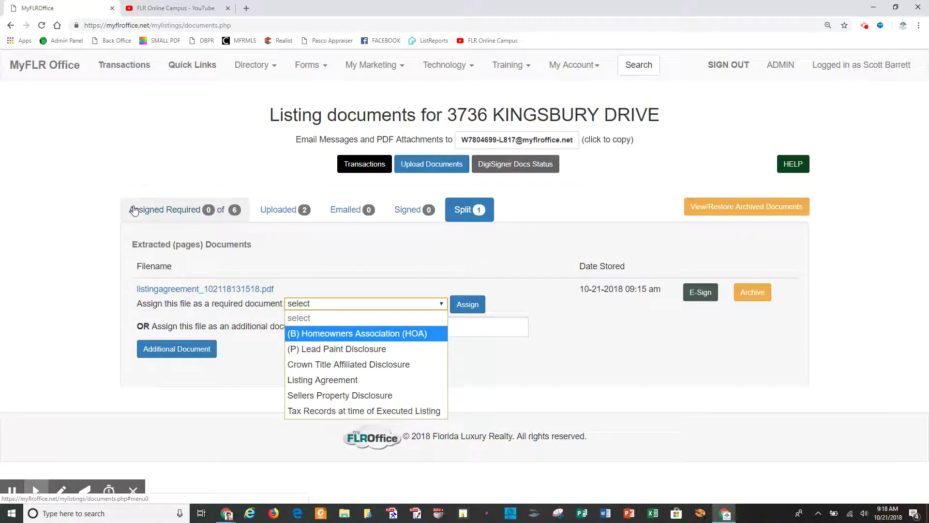
click(269, 213)
Reopen the uploaded listing documents PDF for splitting and select only the property appraiser tax record page.
click(270, 214)
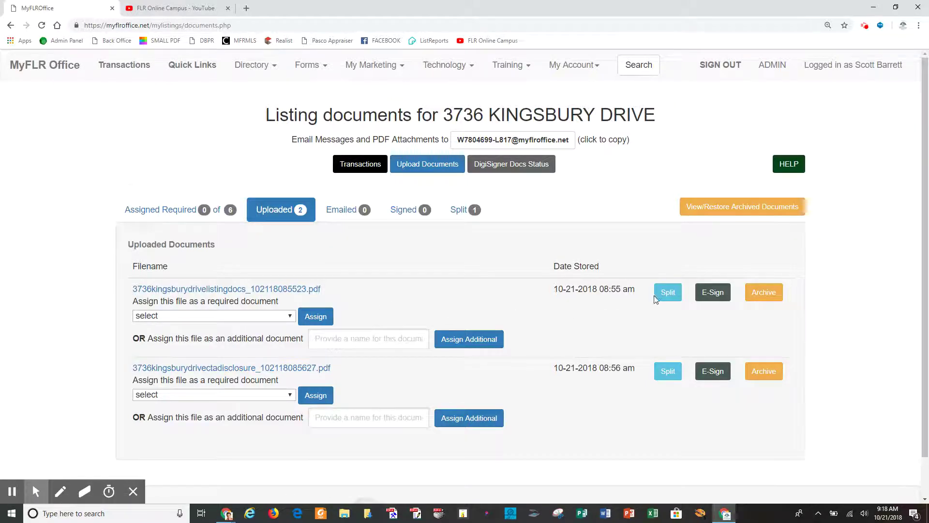
click(668, 292)
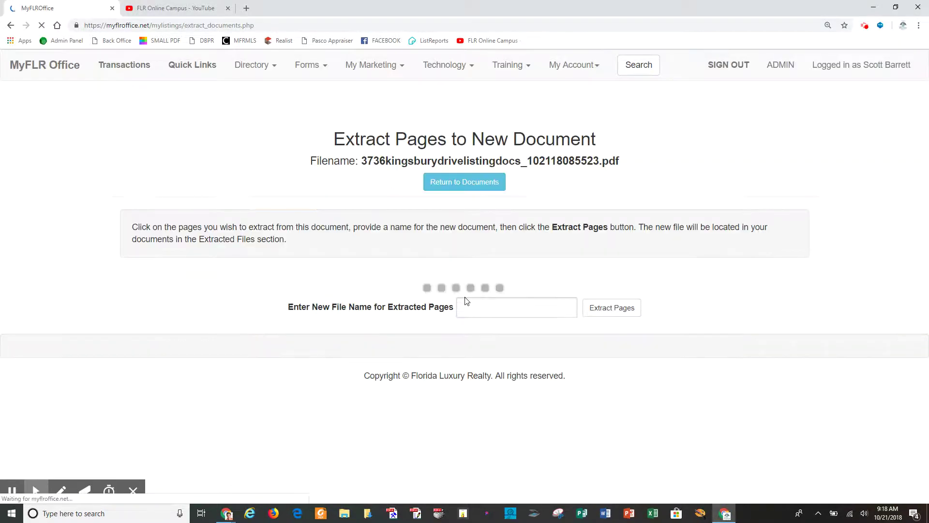
scroll(440, 341, down, 3)
scroll(440, 344, down, 5)
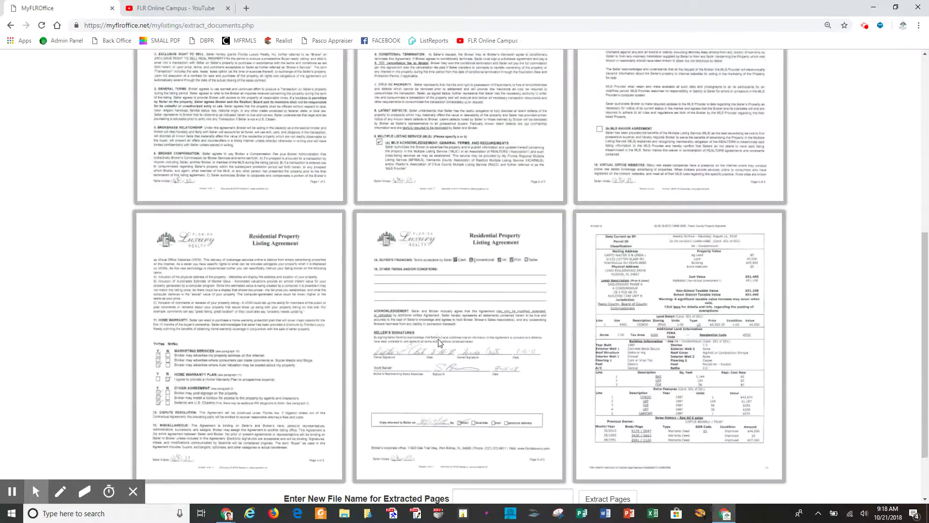
click(658, 364)
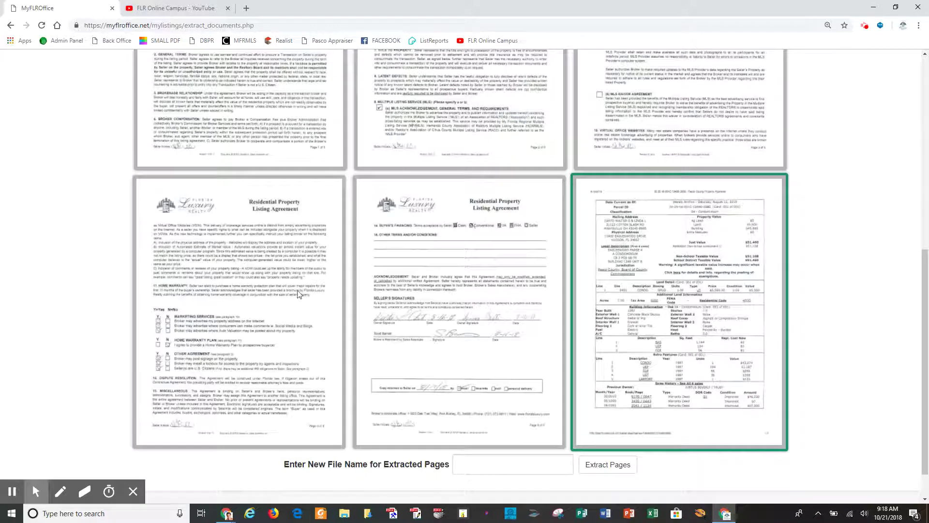
Name the new file "Tax Record" and extract the selected page into it.
click(475, 468)
text(Tax)
text( Recr)
text(ord)
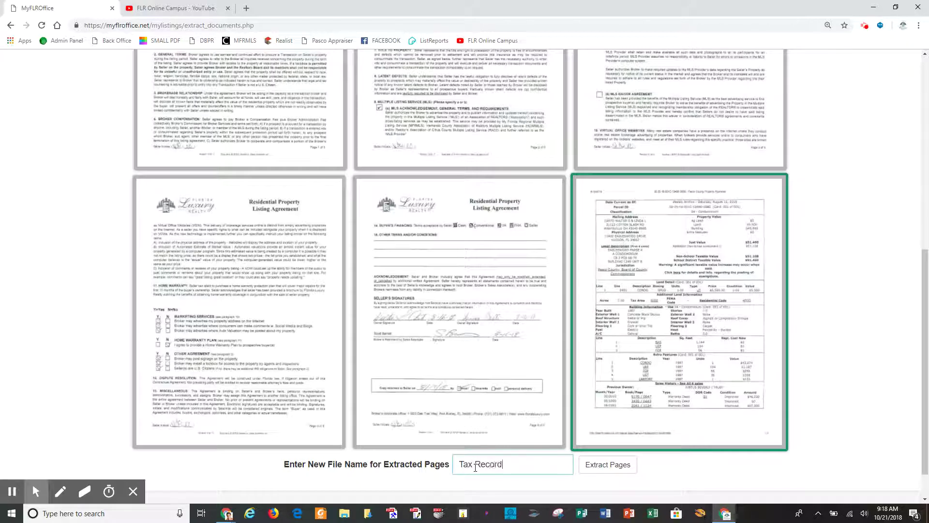
click(602, 464)
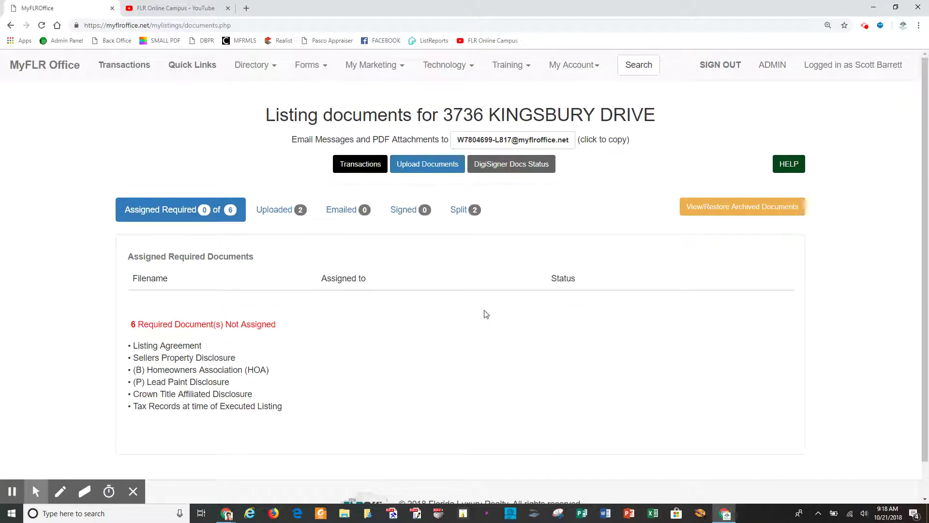
Compare the uploaded originals with the extracted listing agreement and tax record in the split documents.
click(274, 214)
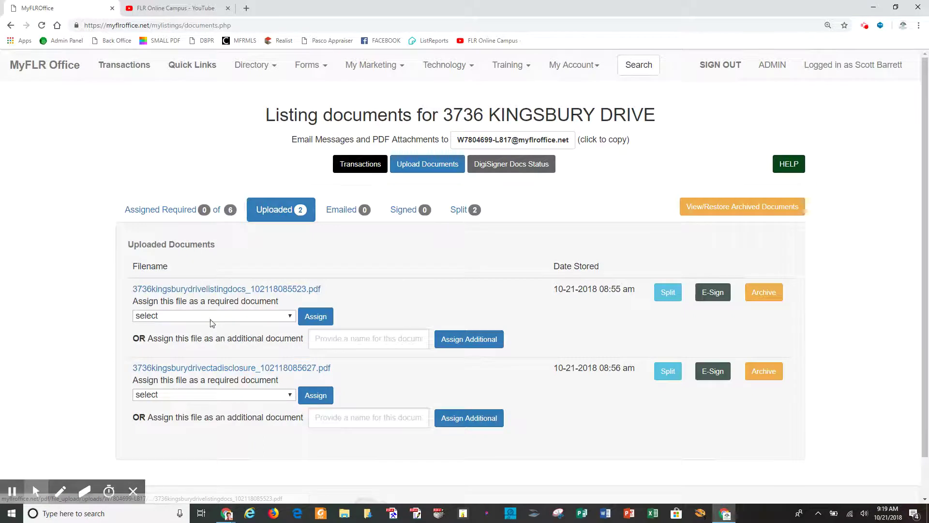
click(459, 218)
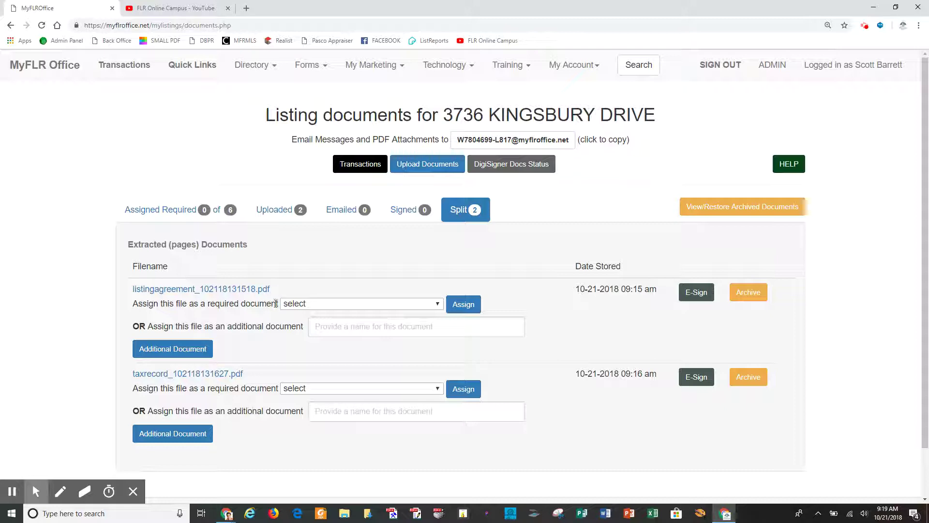
click(274, 214)
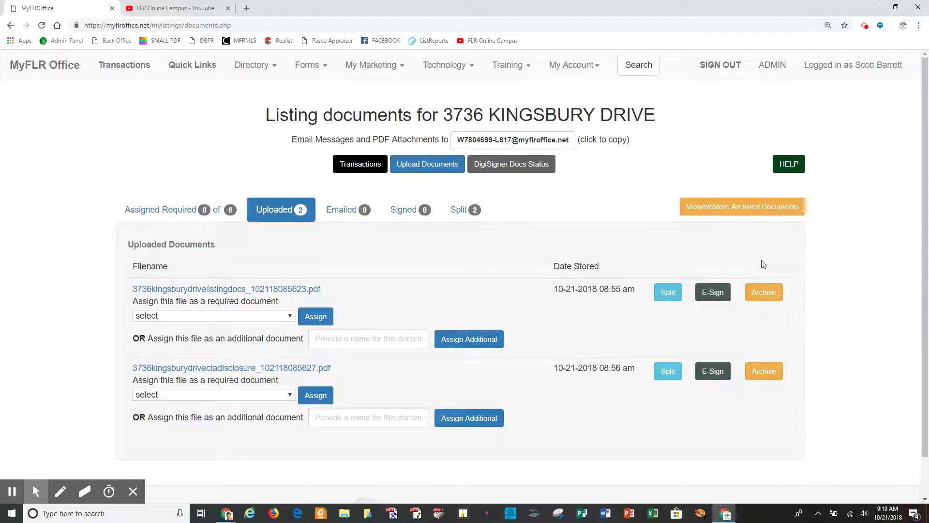
click(461, 212)
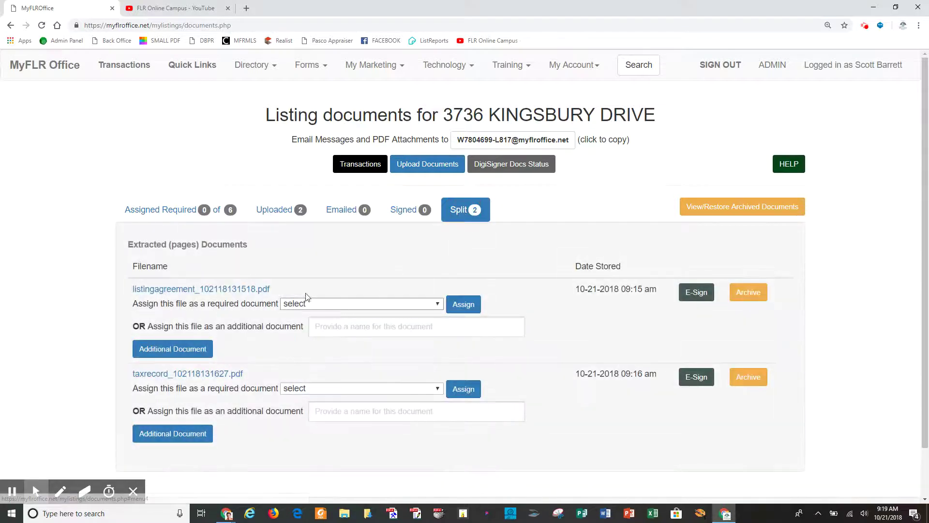